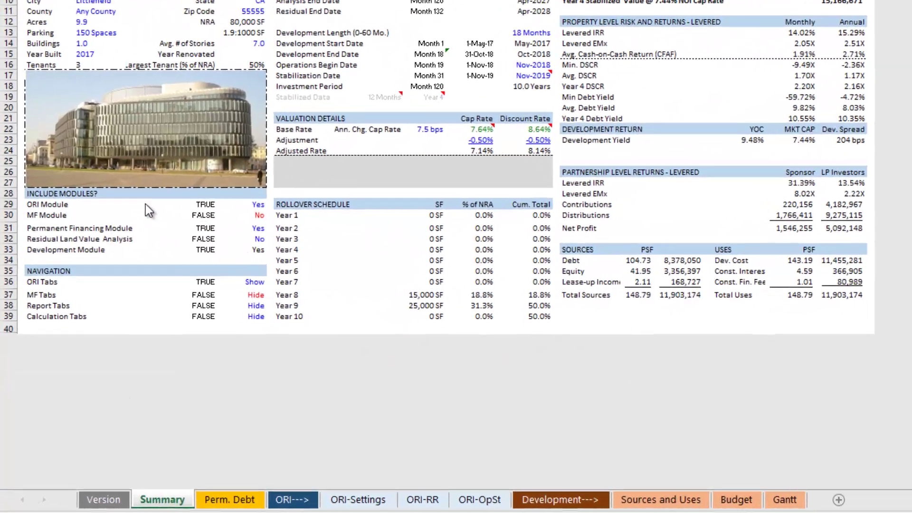
Set Residual Land Value Analysis in row 32 of the Summary sheet to Yes.
{"action": "left_click", "coordinate": [52, 237]}
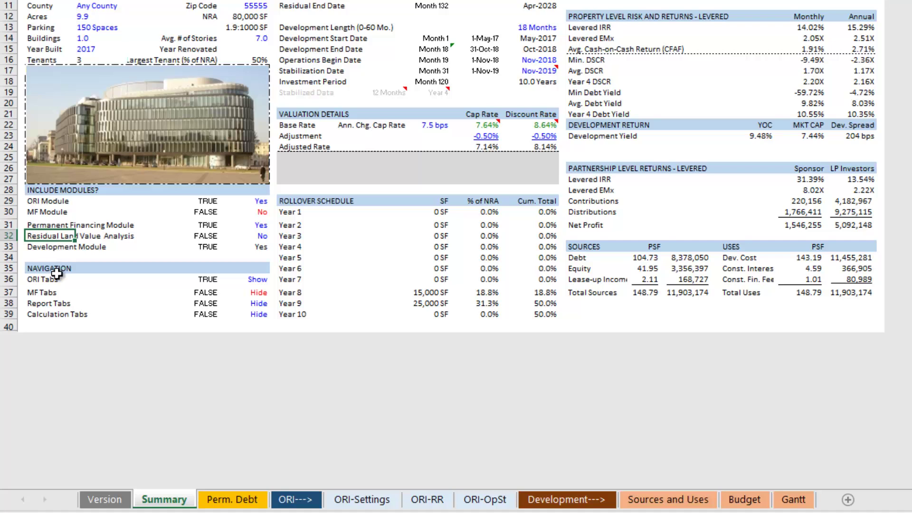
{"action": "left_click", "coordinate": [252, 235]}
{"action": "left_click", "coordinate": [275, 236]}
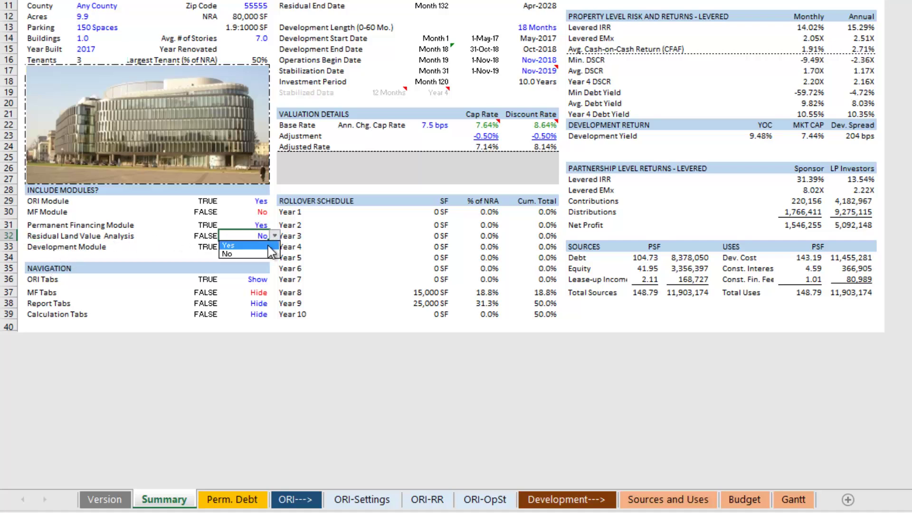
{"action": "left_click", "coordinate": [268, 244]}
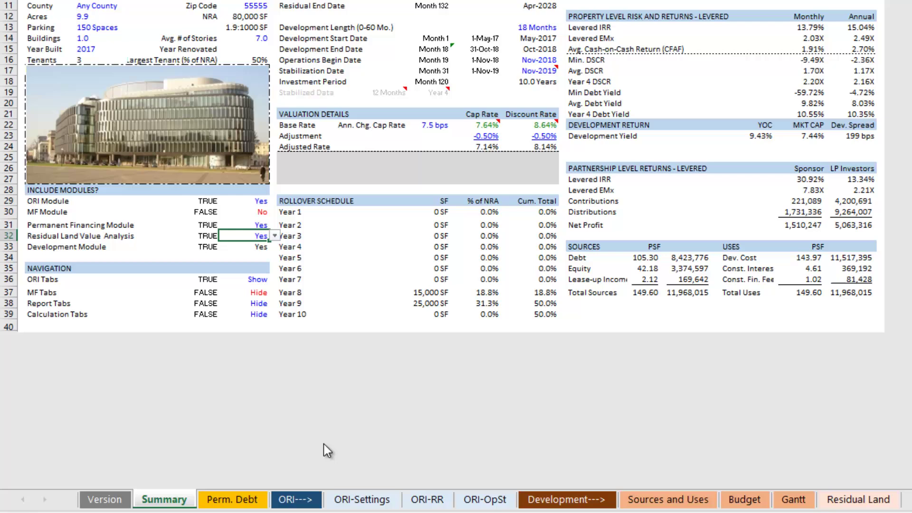
Open the Residual Land sheet and review the Total Land Cost Start Month and Length inputs.
{"action": "left_click", "coordinate": [859, 500]}
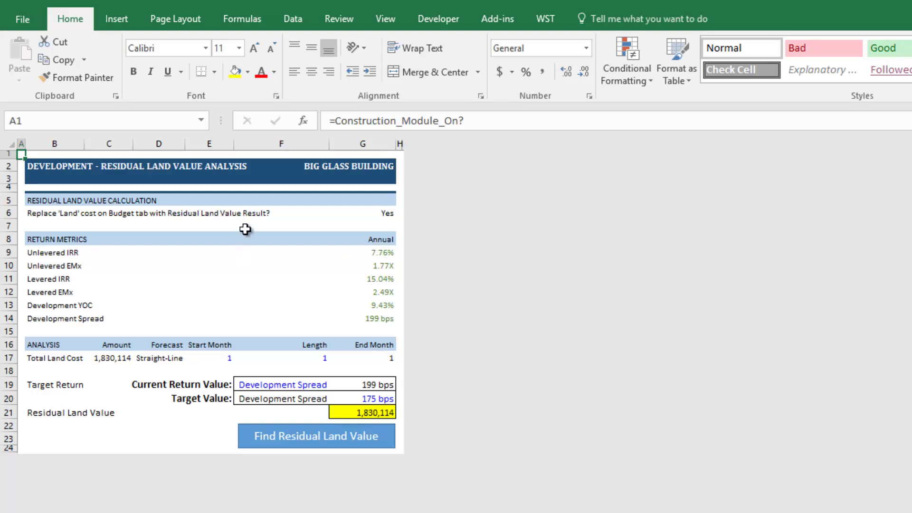
{"action": "left_click", "coordinate": [57, 358]}
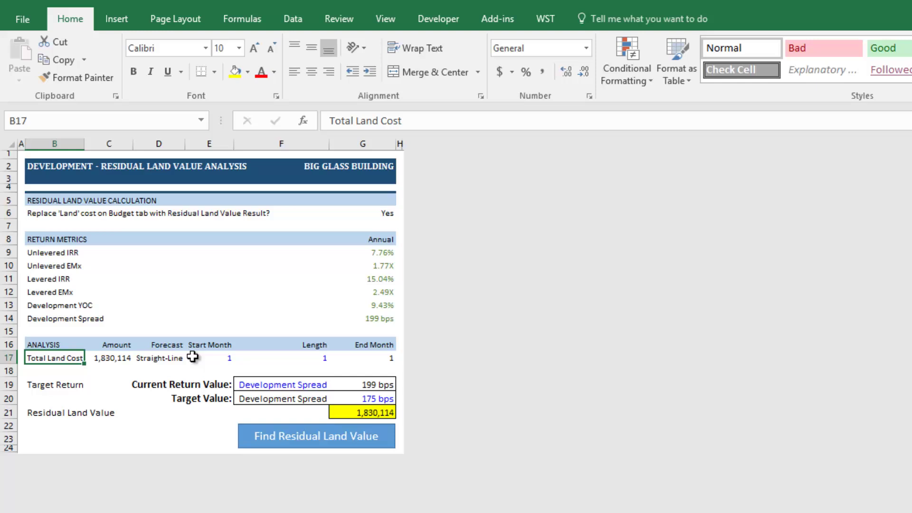
{"action": "left_click", "coordinate": [232, 360]}
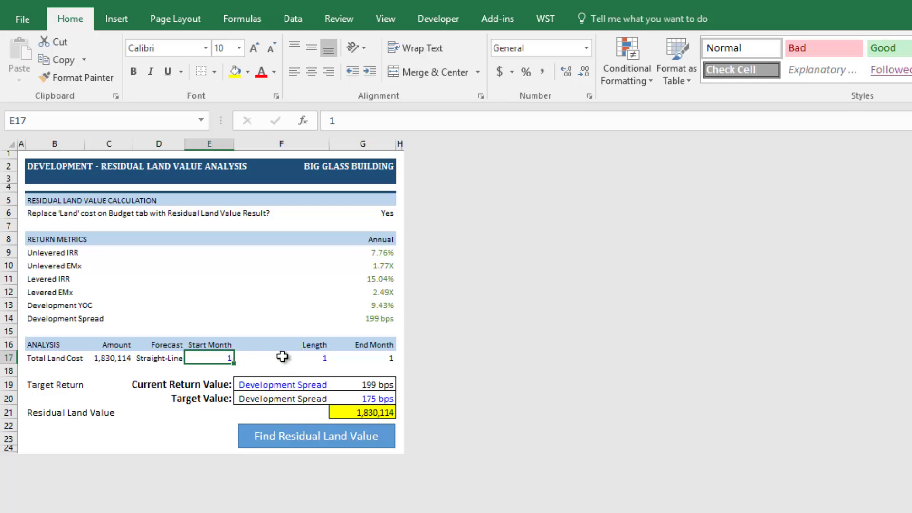
{"action": "left_click", "coordinate": [306, 357]}
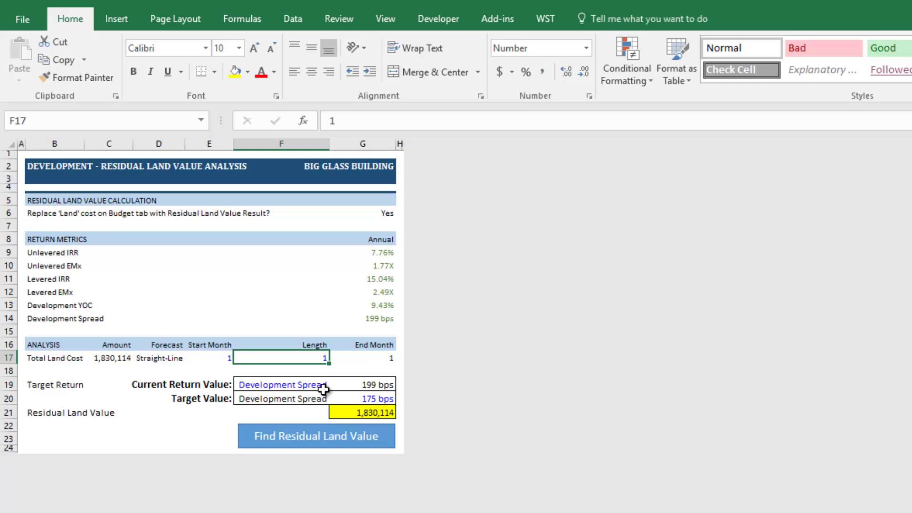
{"action": "left_click", "coordinate": [217, 356]}
{"action": "left_click", "coordinate": [285, 360]}
{"action": "left_click", "coordinate": [223, 358]}
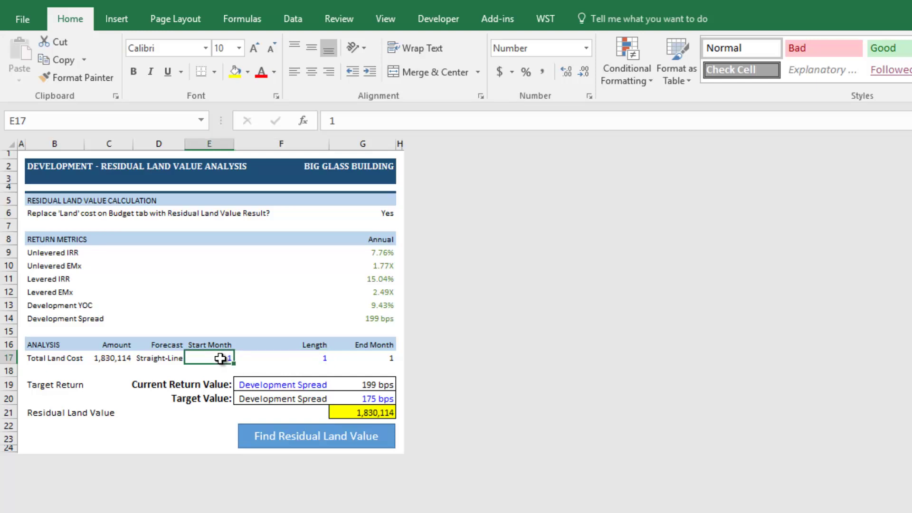
{"action": "left_click", "coordinate": [270, 358]}
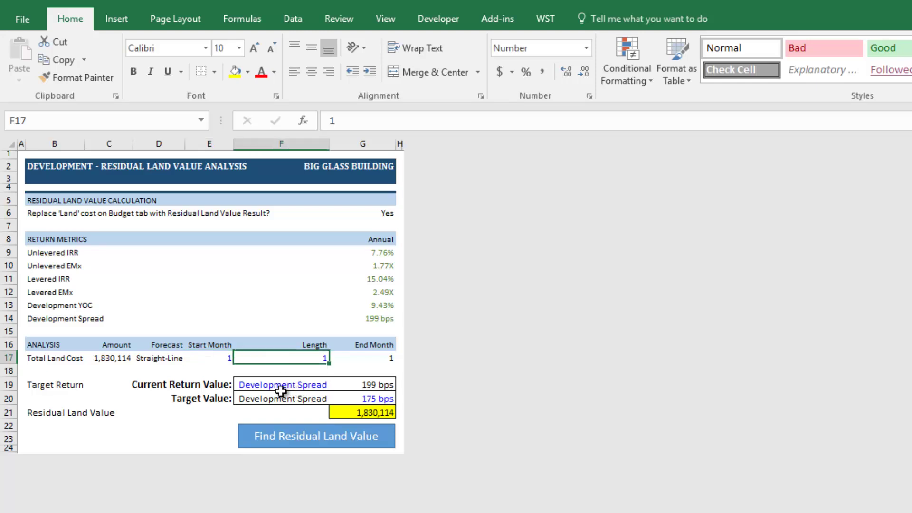
Target a 2.00X Levered EMx and solve the residual land value to 3,419,172.
{"action": "left_click", "coordinate": [263, 386]}
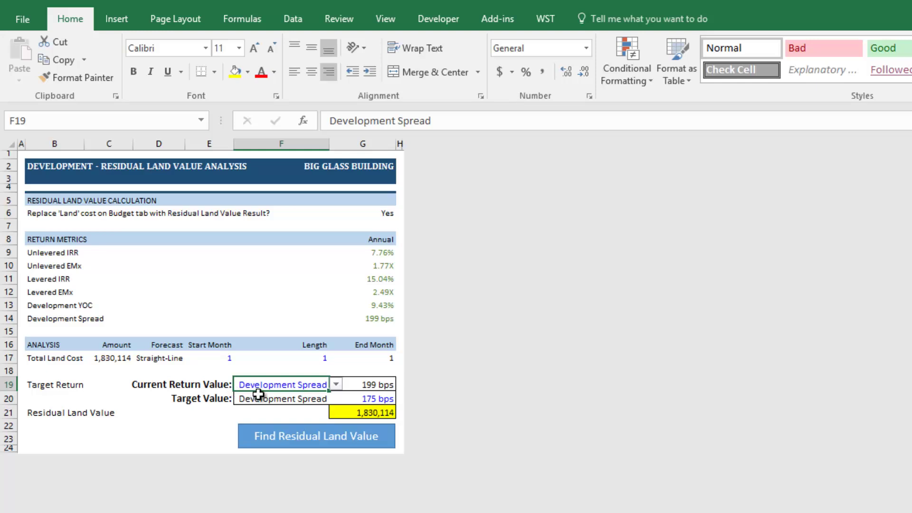
{"action": "left_click", "coordinate": [336, 384]}
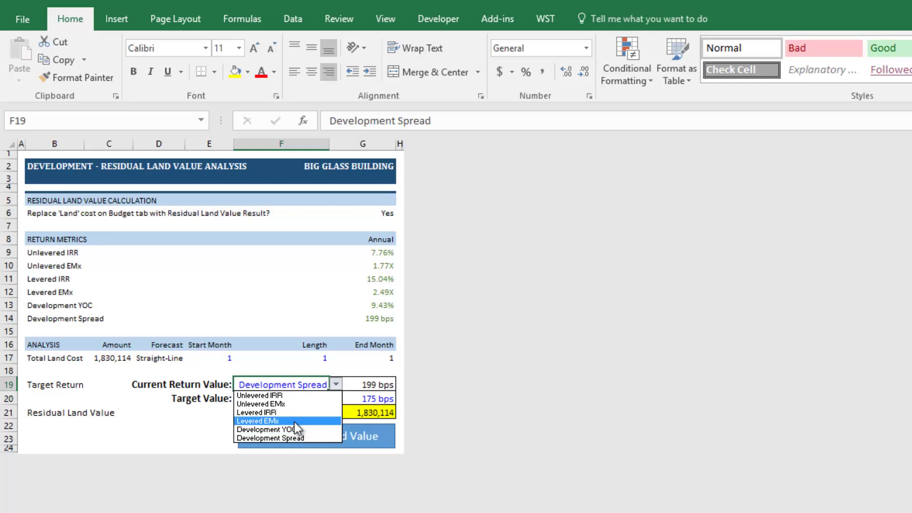
{"action": "left_click", "coordinate": [297, 422]}
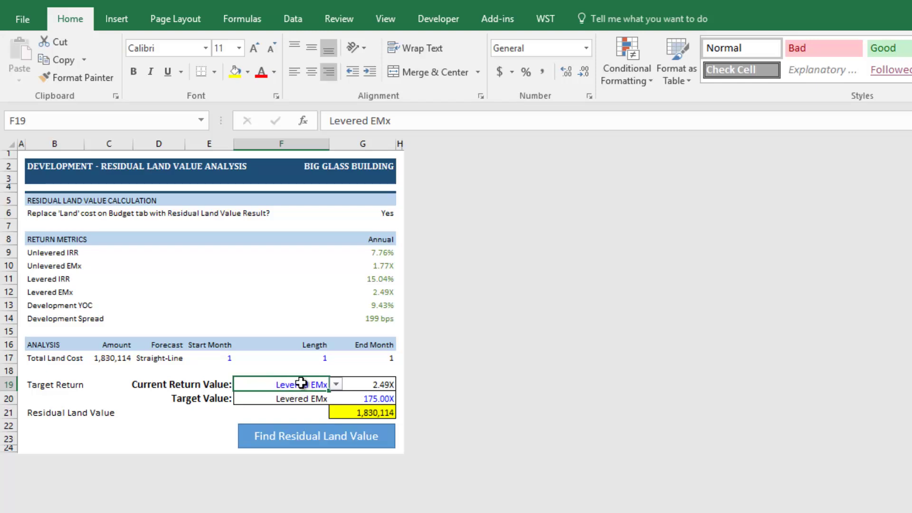
{"action": "left_click", "coordinate": [355, 398]}
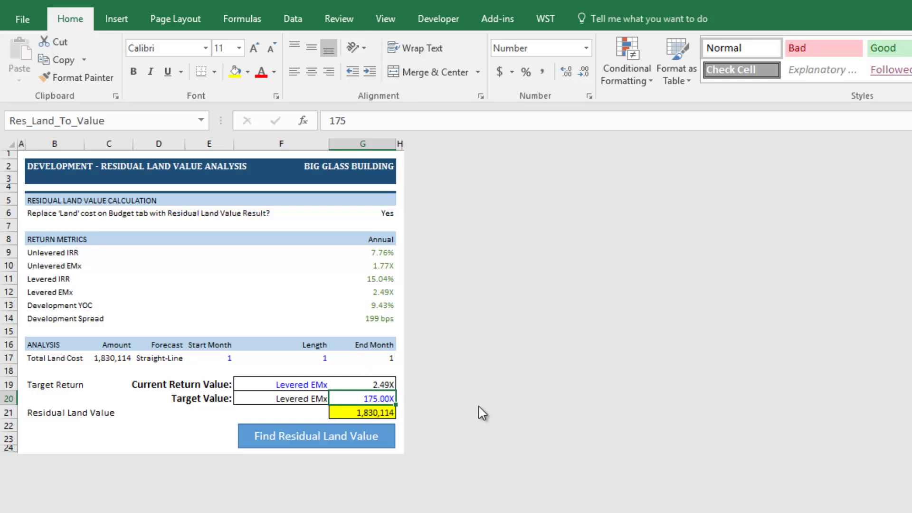
{"action": "type", "text": "2.0"}
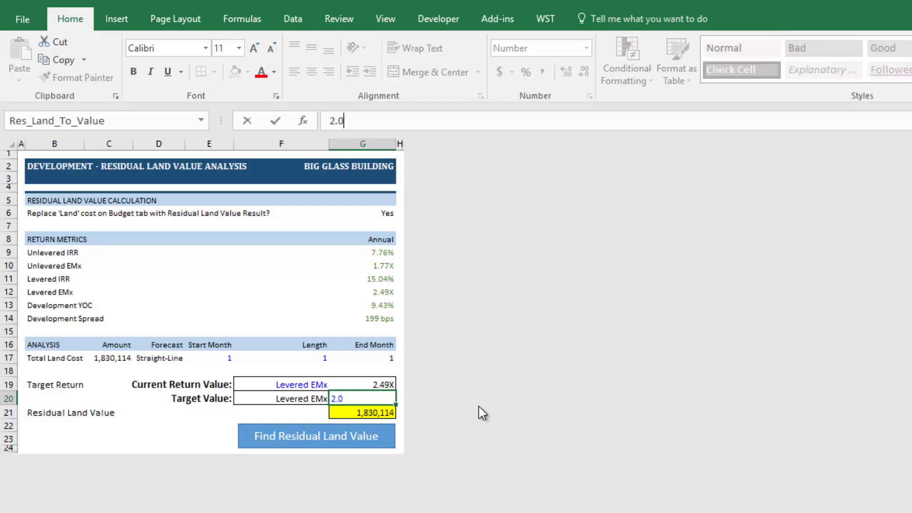
{"action": "key", "text": "Return"}
{"action": "key", "text": "Up"}
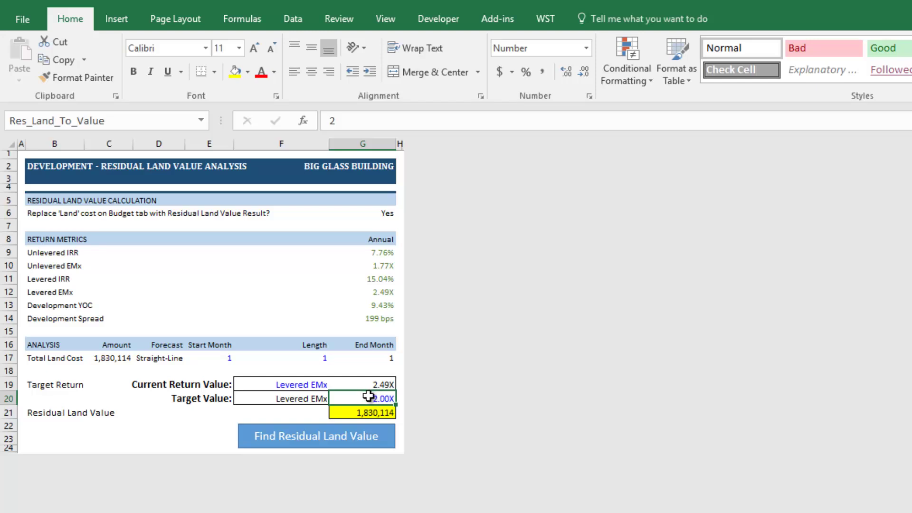
{"action": "left_click", "coordinate": [329, 439]}
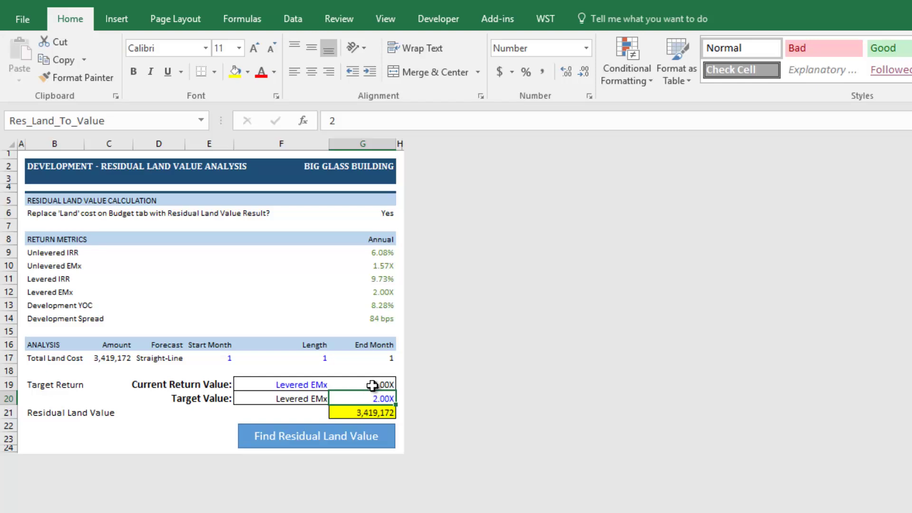
Target a 125 bps Development Spread and solve the residual land value to 2,803,737.
{"action": "left_click", "coordinate": [362, 412]}
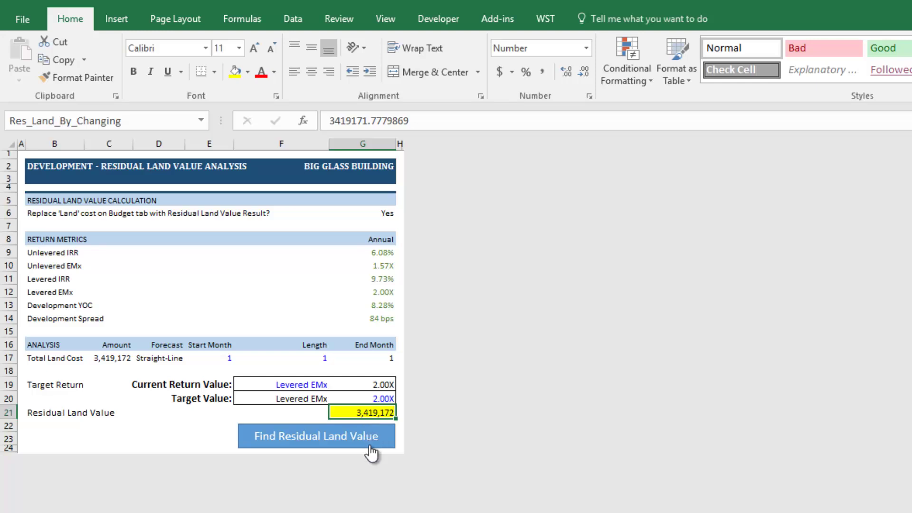
{"action": "left_click", "coordinate": [302, 387]}
{"action": "left_click", "coordinate": [336, 384]}
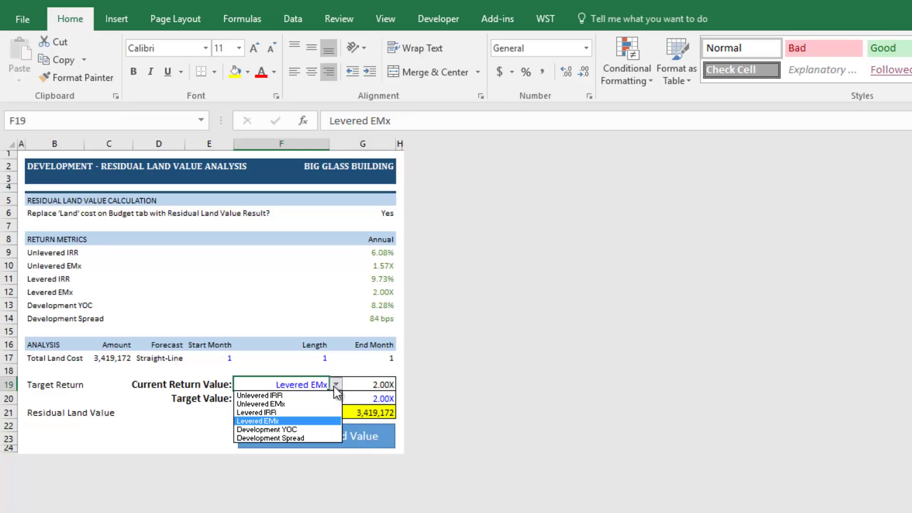
{"action": "left_click", "coordinate": [325, 438]}
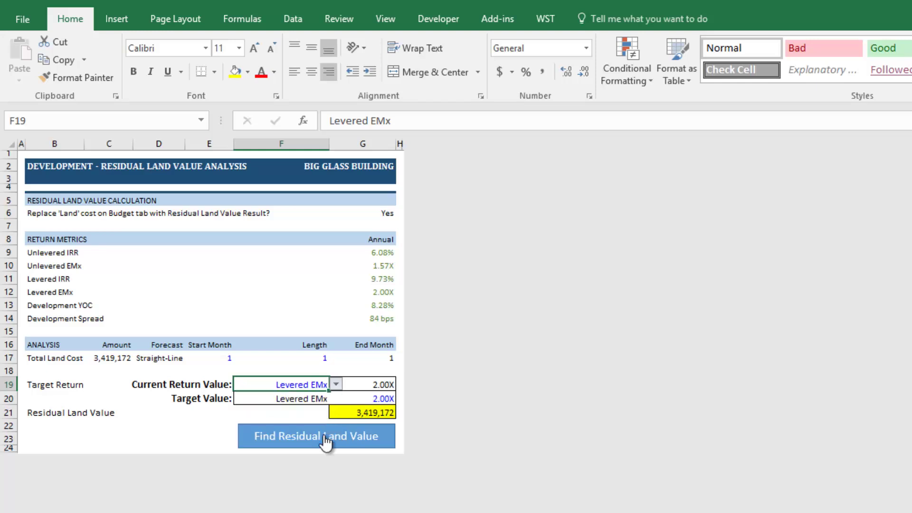
{"action": "left_click", "coordinate": [359, 401]}
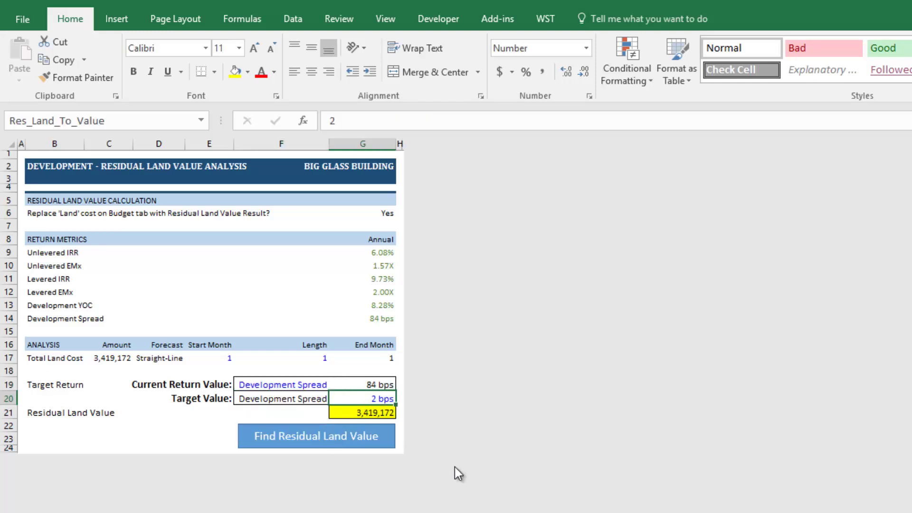
{"action": "type", "text": "125"}
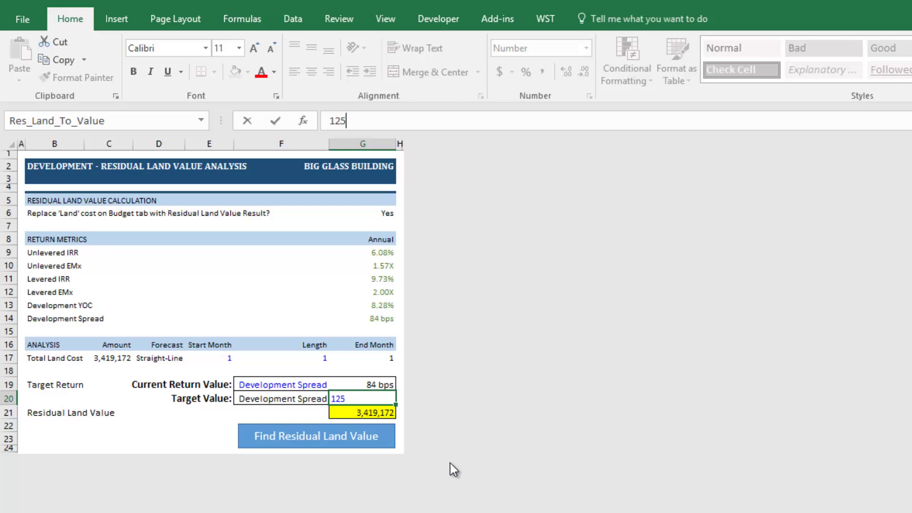
{"action": "key", "text": "Return"}
{"action": "key", "text": "Up"}
{"action": "key", "text": "Left"}
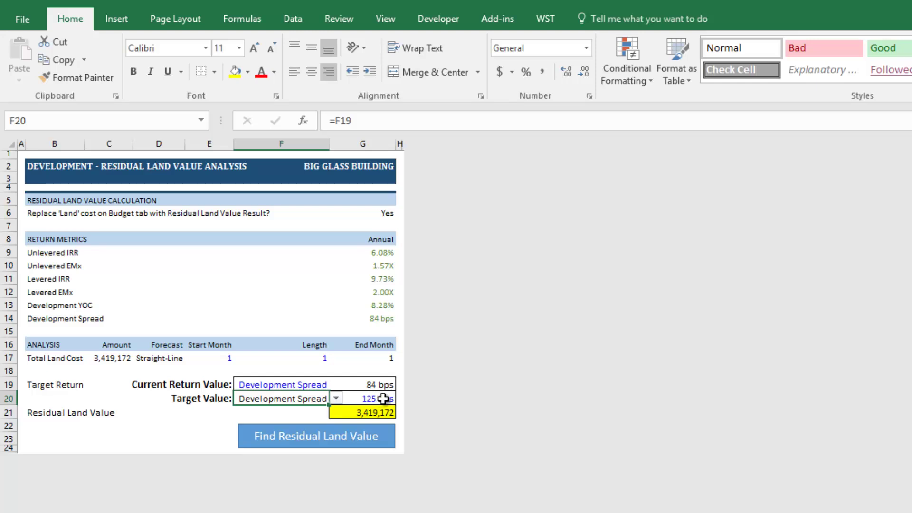
{"action": "left_click", "coordinate": [315, 439]}
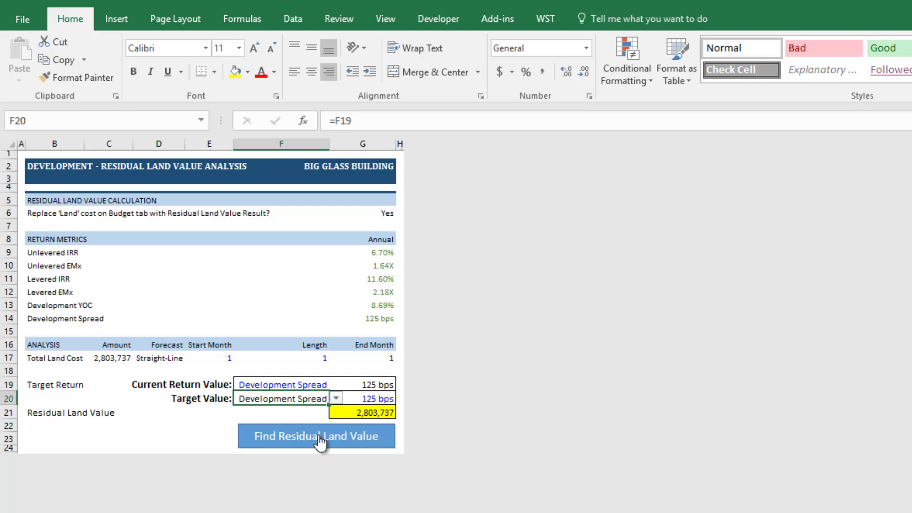
{"action": "left_click", "coordinate": [366, 413]}
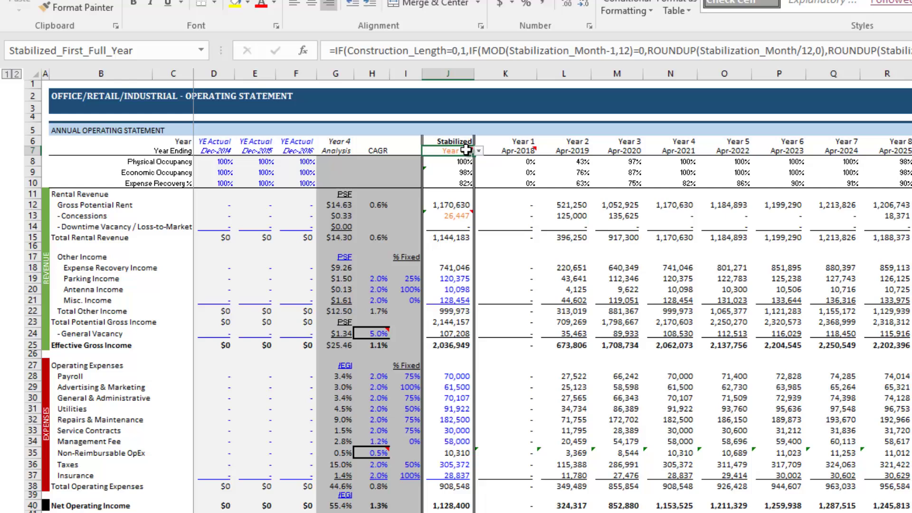
{"action": "left_click", "coordinate": [479, 151]}
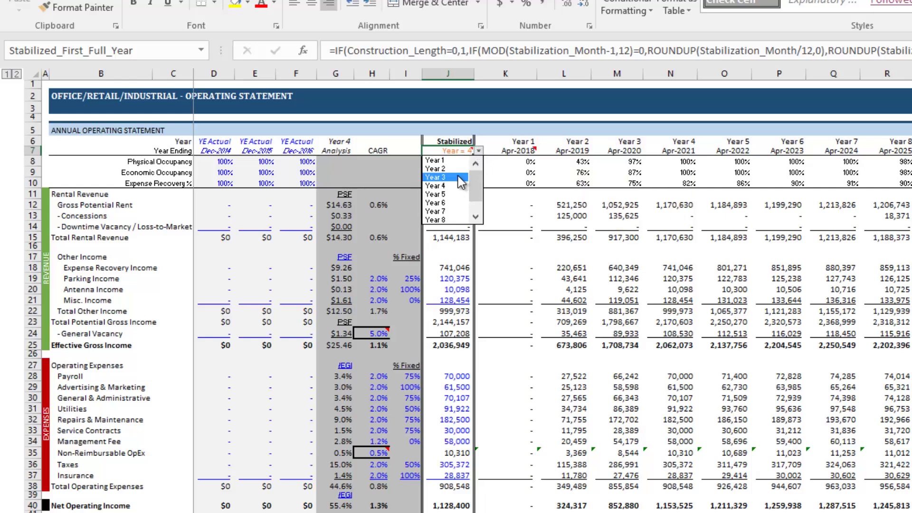
{"action": "left_click", "coordinate": [456, 177]}
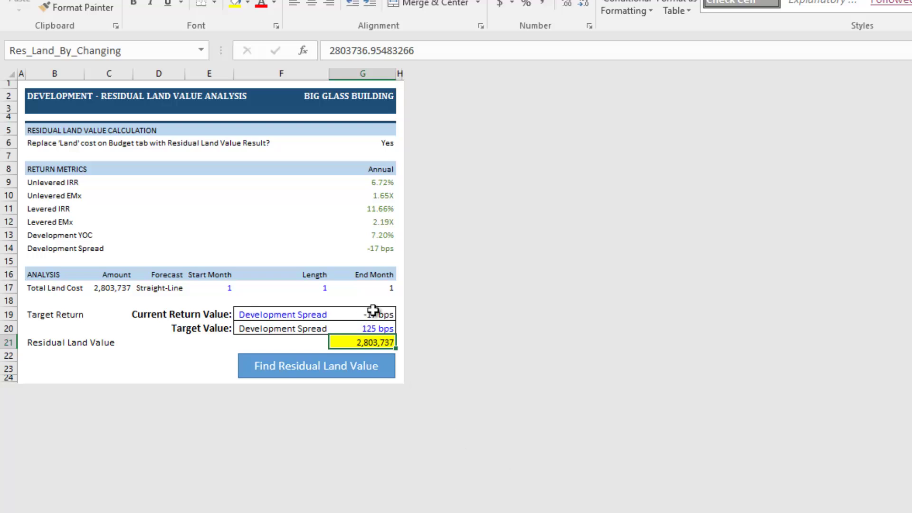
{"action": "left_click", "coordinate": [375, 315]}
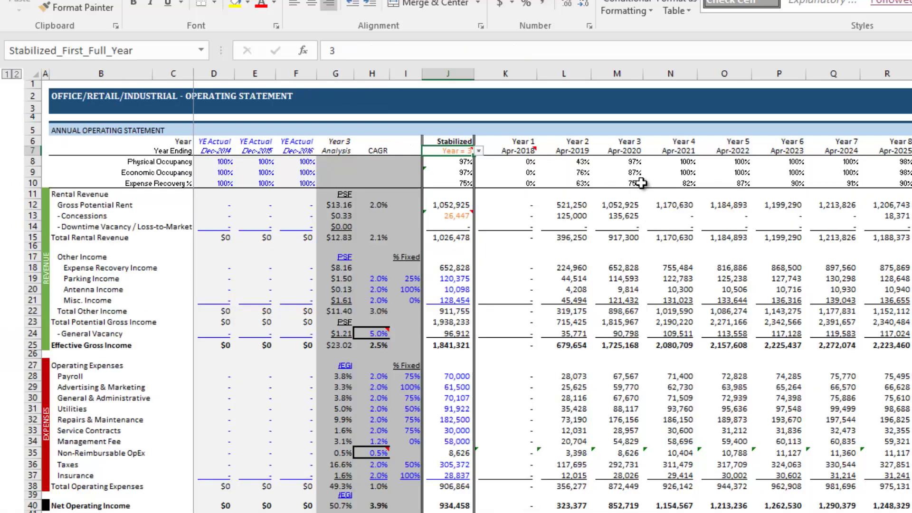
{"action": "left_click", "coordinate": [632, 174]}
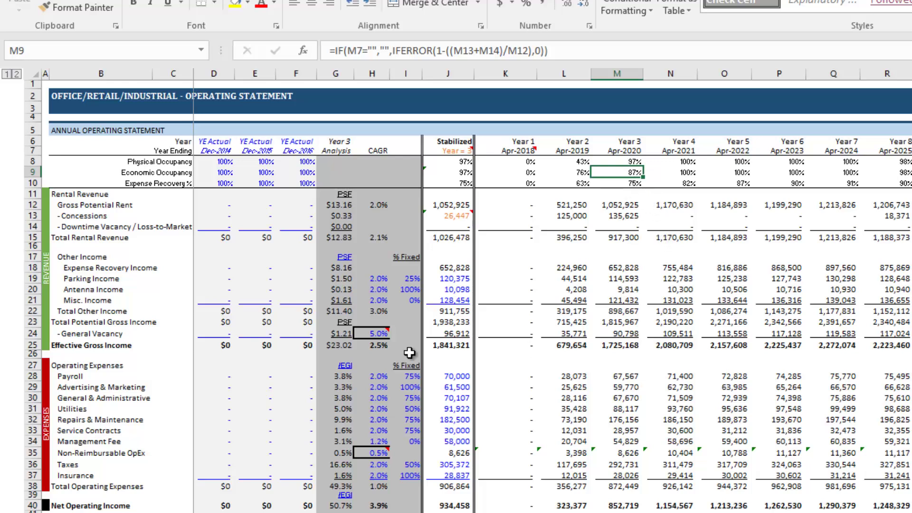
{"action": "left_click", "coordinate": [471, 151]}
{"action": "left_click", "coordinate": [478, 151]}
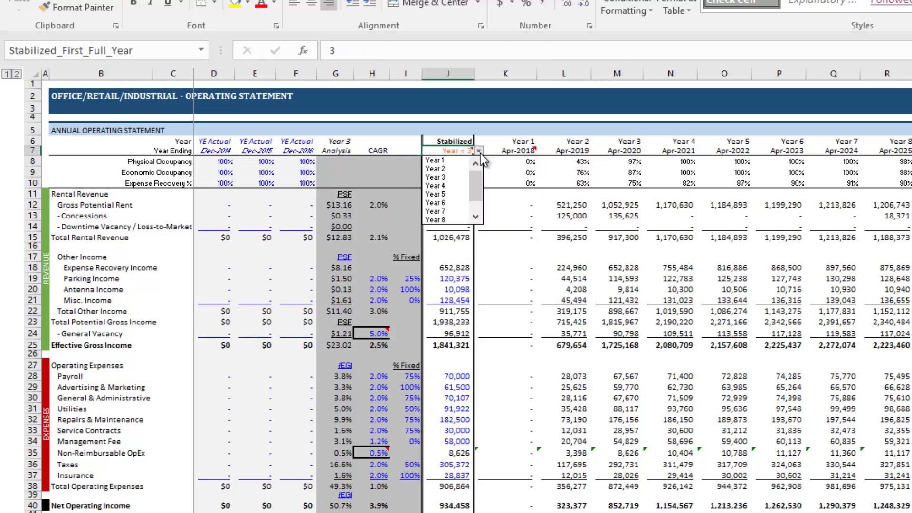
{"action": "left_click", "coordinate": [449, 189]}
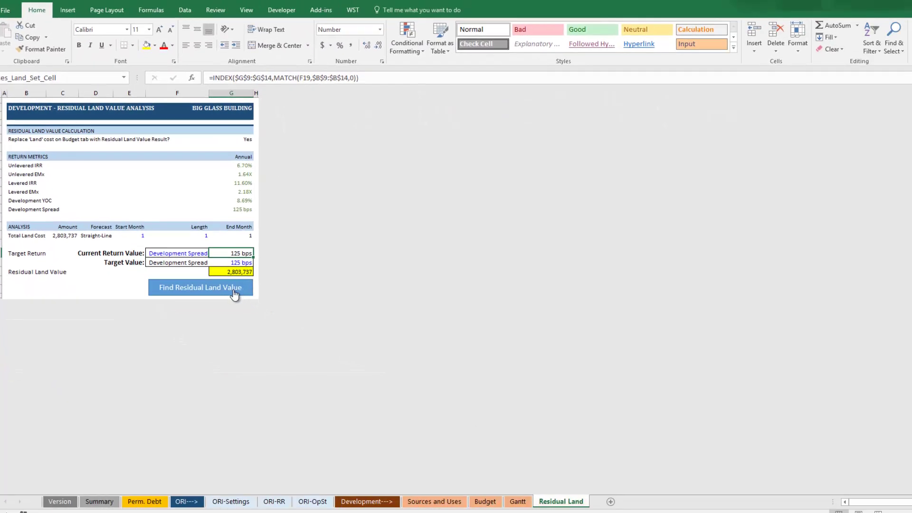
Target a 1.65X Unlevered EMx and solve the residual land value to 2,739,251.
{"action": "left_click", "coordinate": [189, 252]}
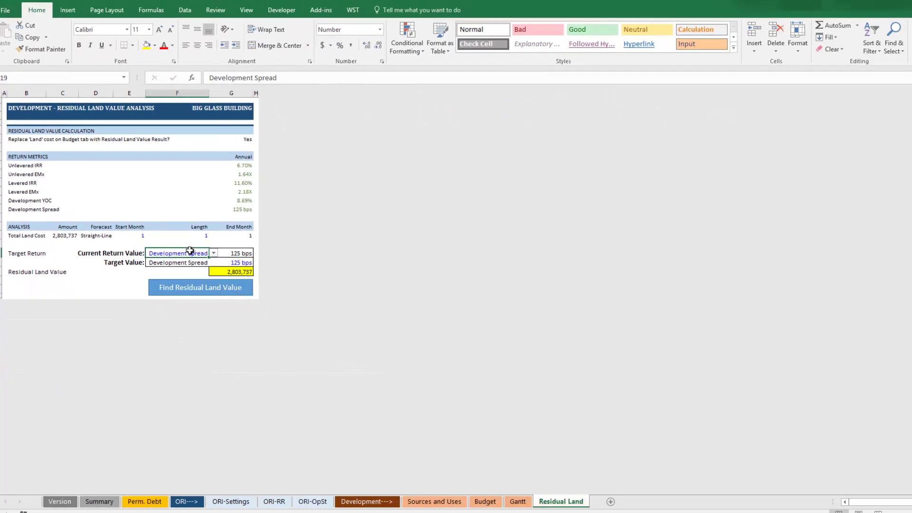
{"action": "left_click", "coordinate": [215, 255]}
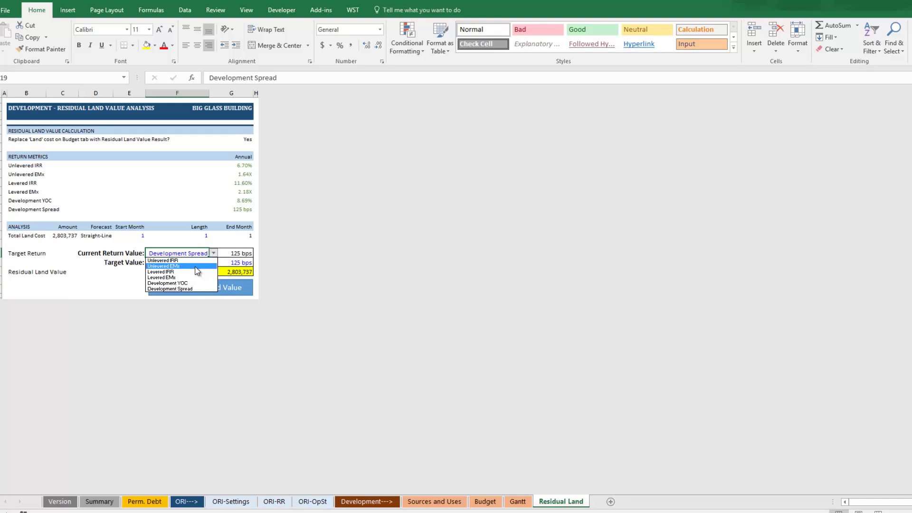
{"action": "left_click", "coordinate": [164, 267]}
{"action": "left_click", "coordinate": [244, 261]}
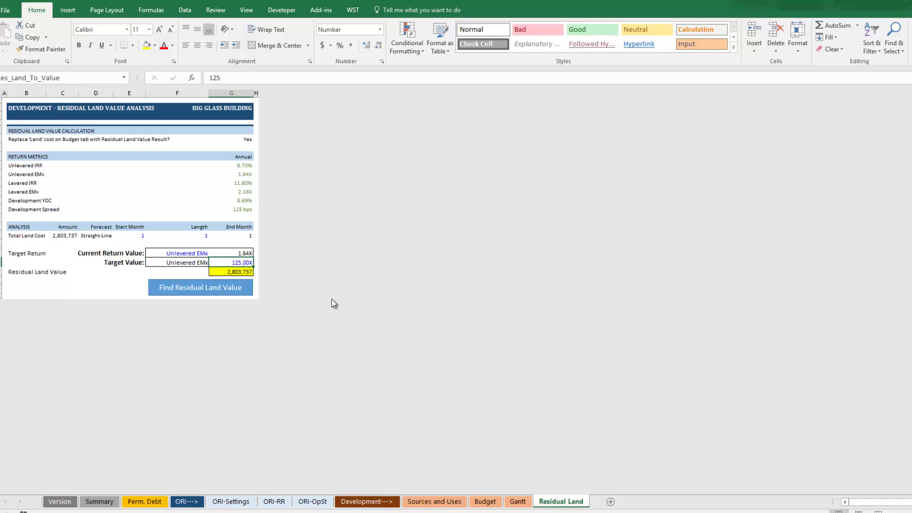
{"action": "type", "text": "1.65"}
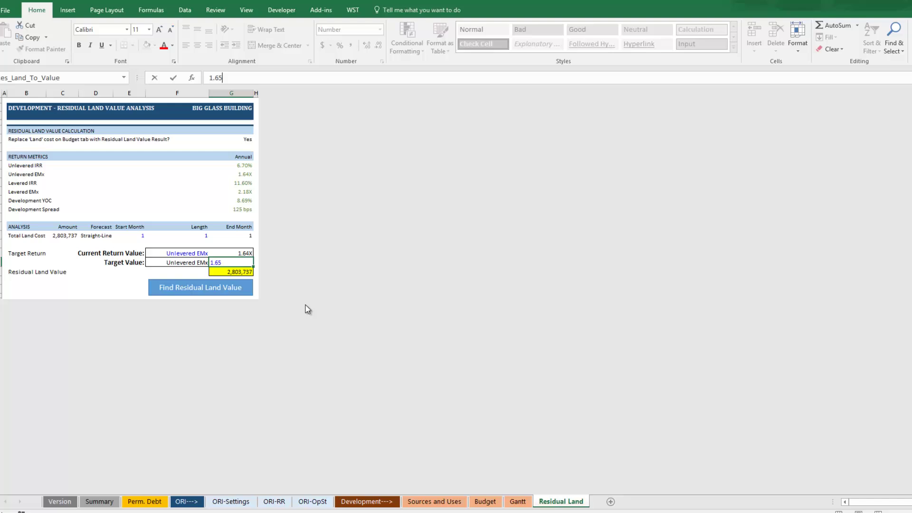
{"action": "left_click", "coordinate": [224, 294]}
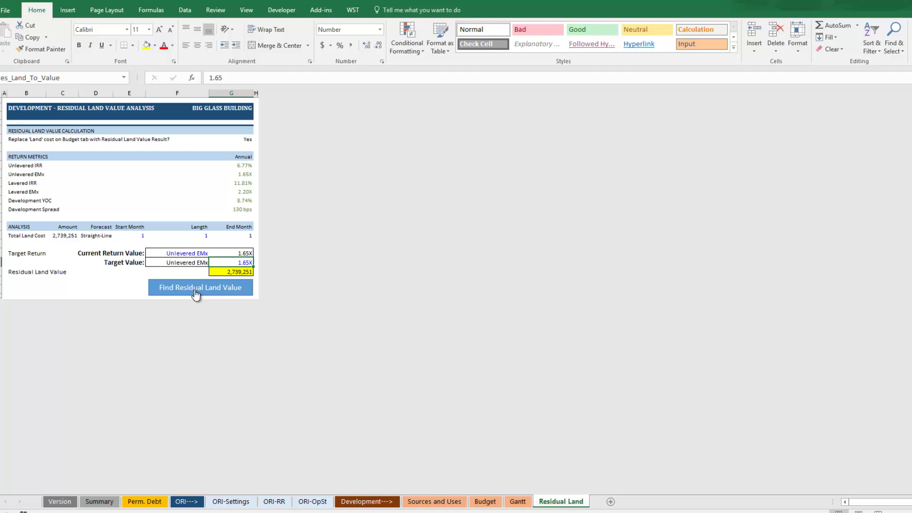
{"action": "left_click", "coordinate": [223, 272]}
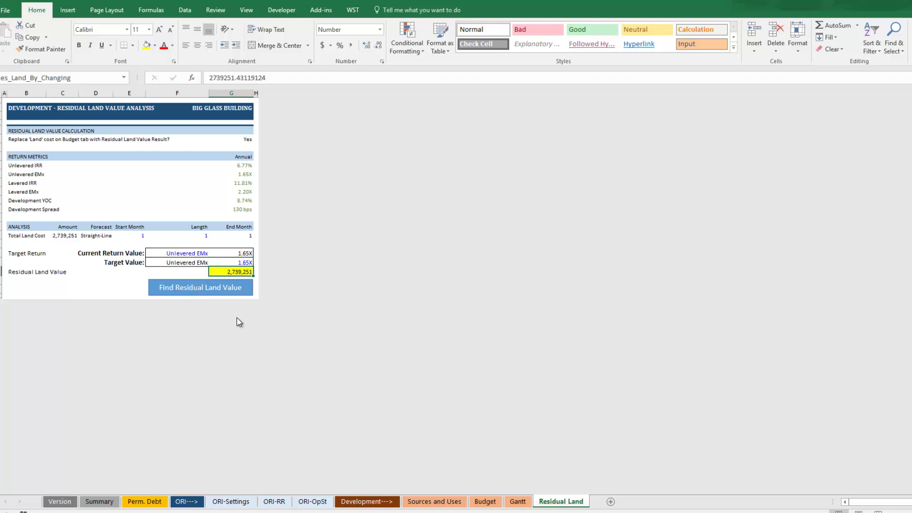